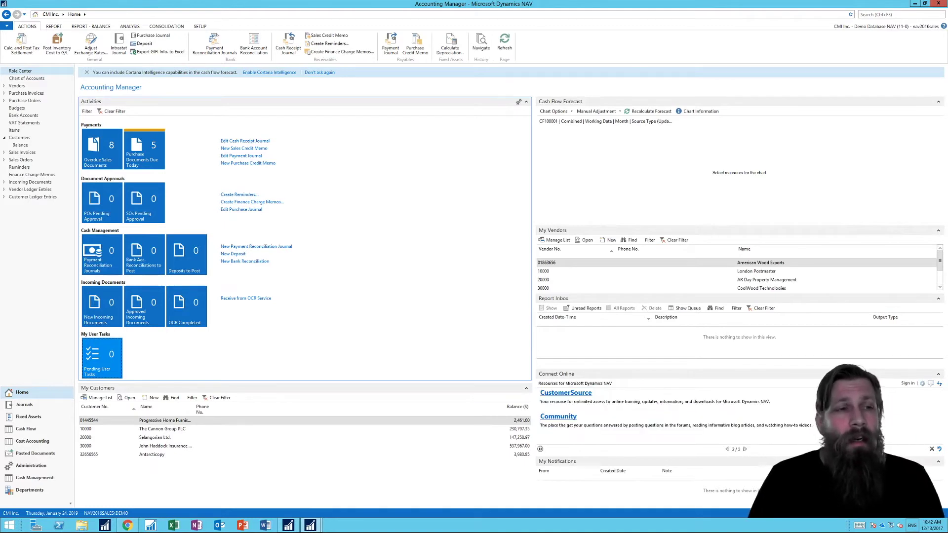
- Open Customer Ledger Entries for customer 10000, The Cannon Group PLC, and select payment G02001
left_click(22, 138)
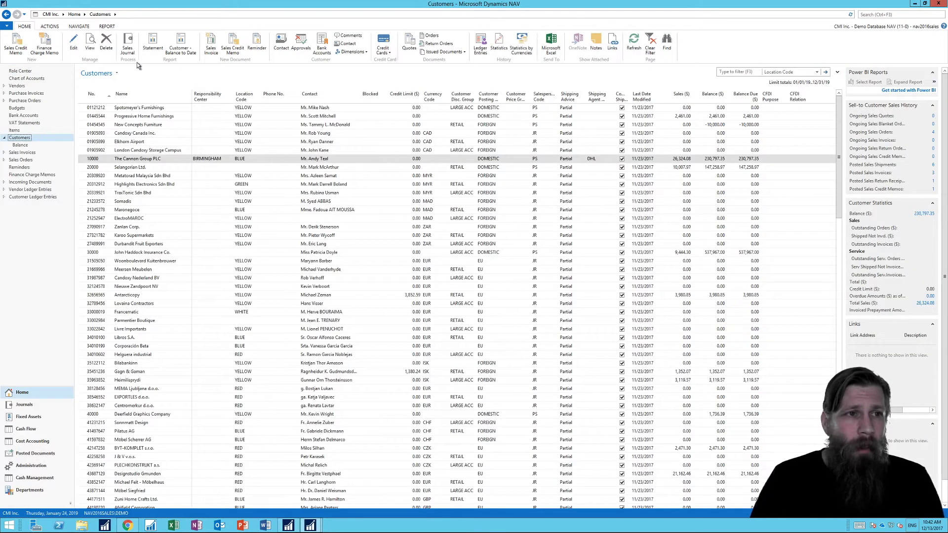
left_click(75, 27)
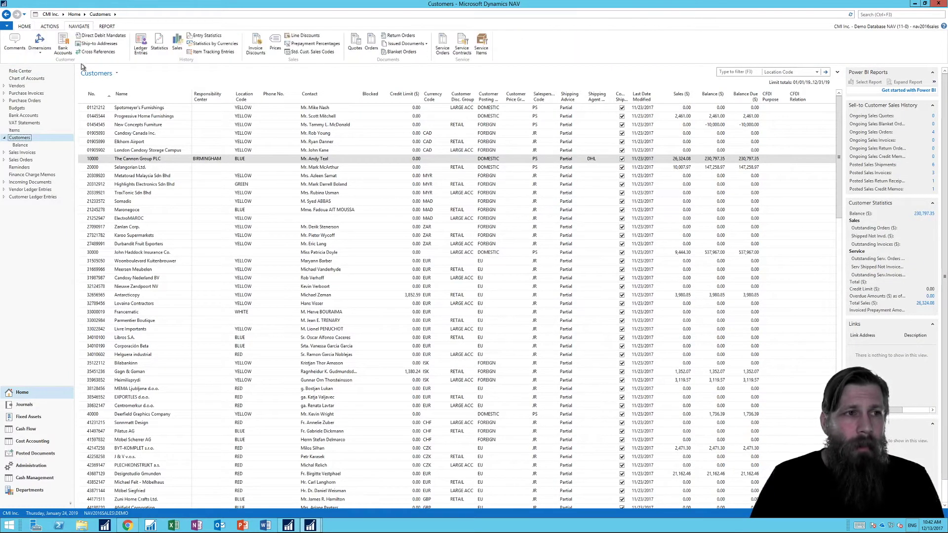
left_click(141, 47)
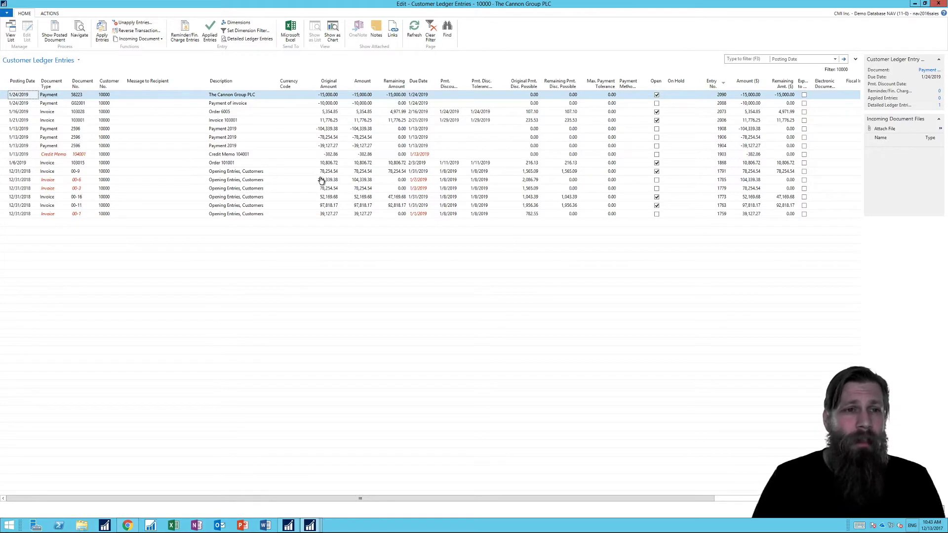
left_click(224, 104)
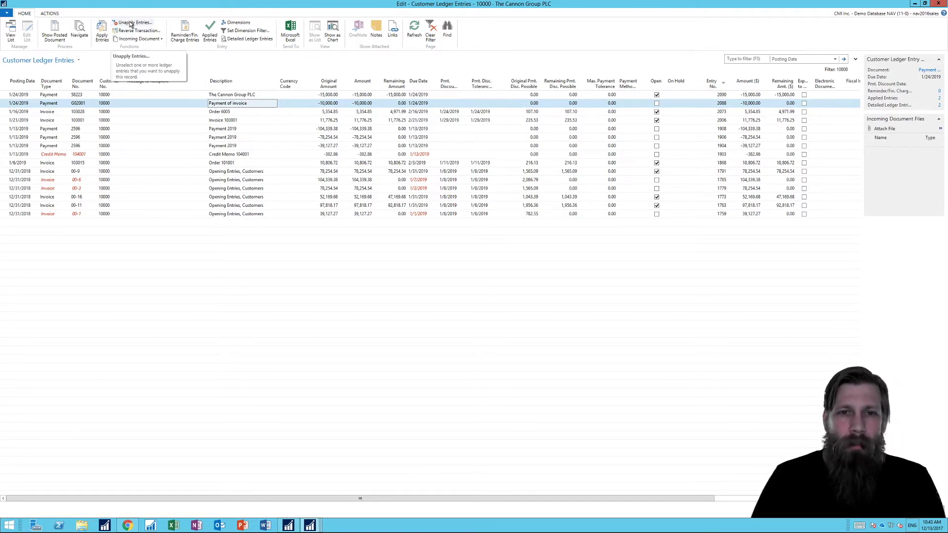
left_click(130, 22)
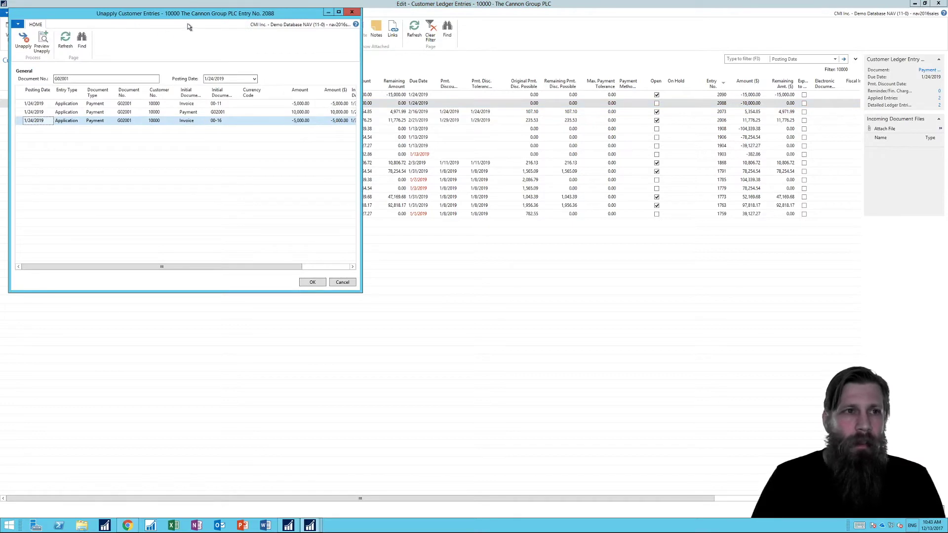
- Unapply payment G02001 from its invoices, confirming and acknowledging success, then select the payment entry
left_click_drag(194, 19, 430, 121)
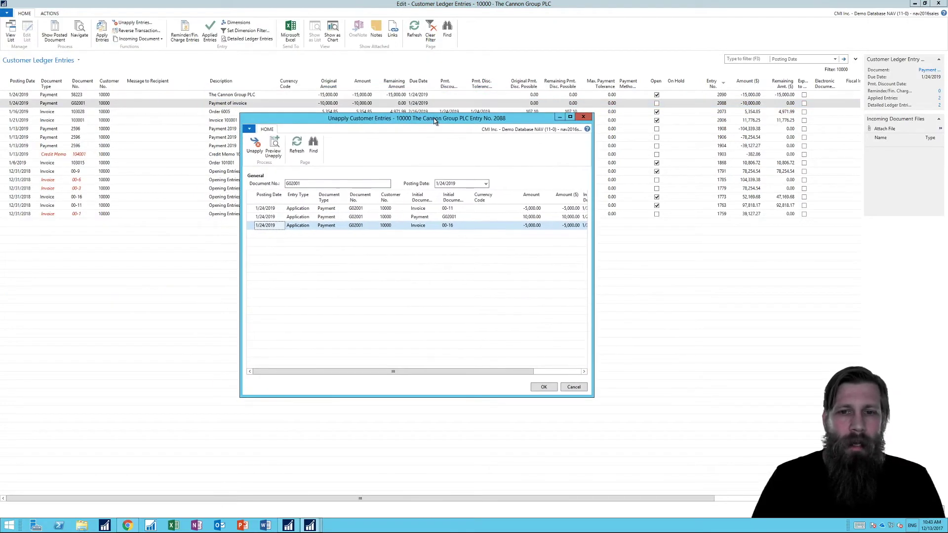
left_click_drag(594, 245, 732, 245)
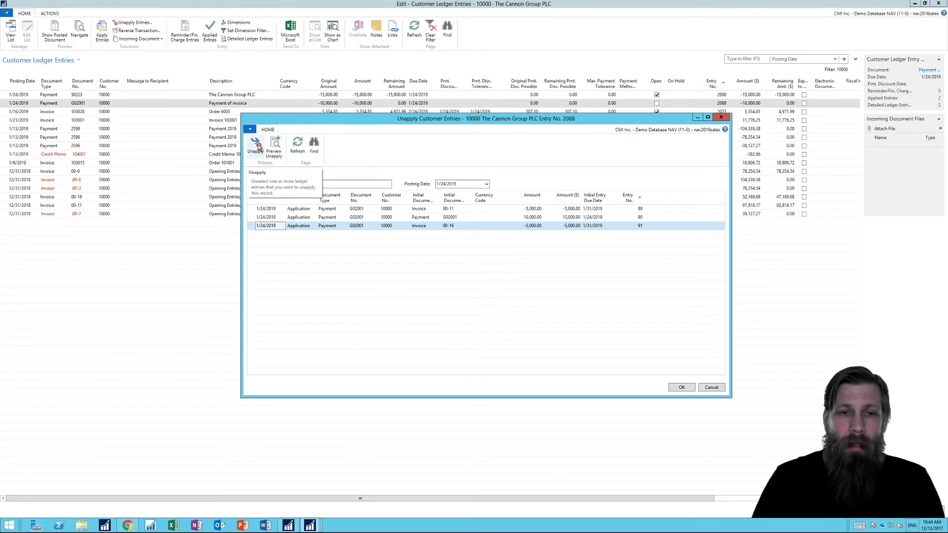
left_click(258, 149)
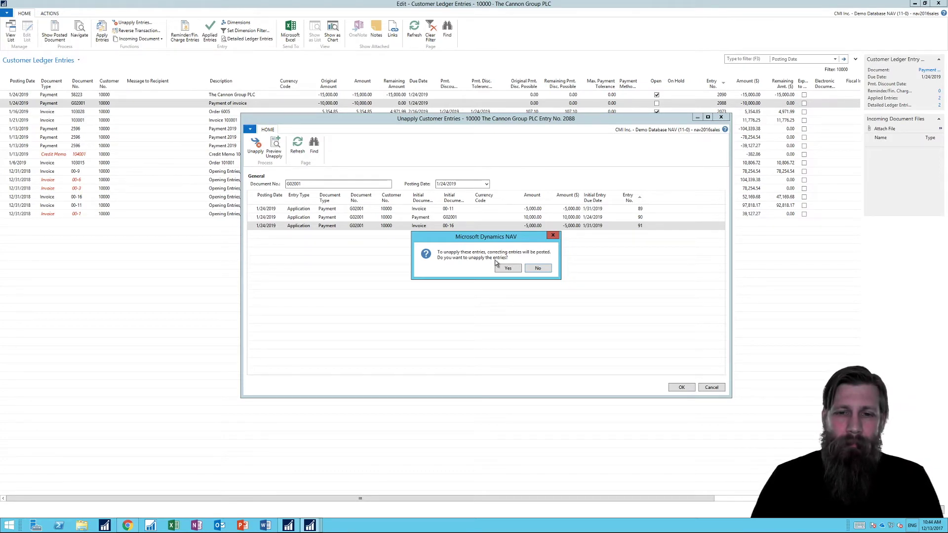
left_click(505, 270)
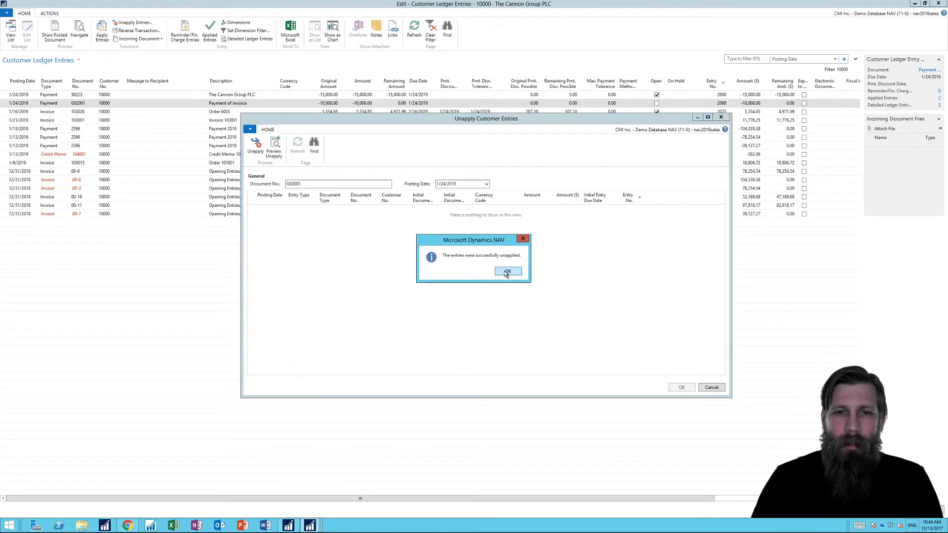
left_click(506, 272)
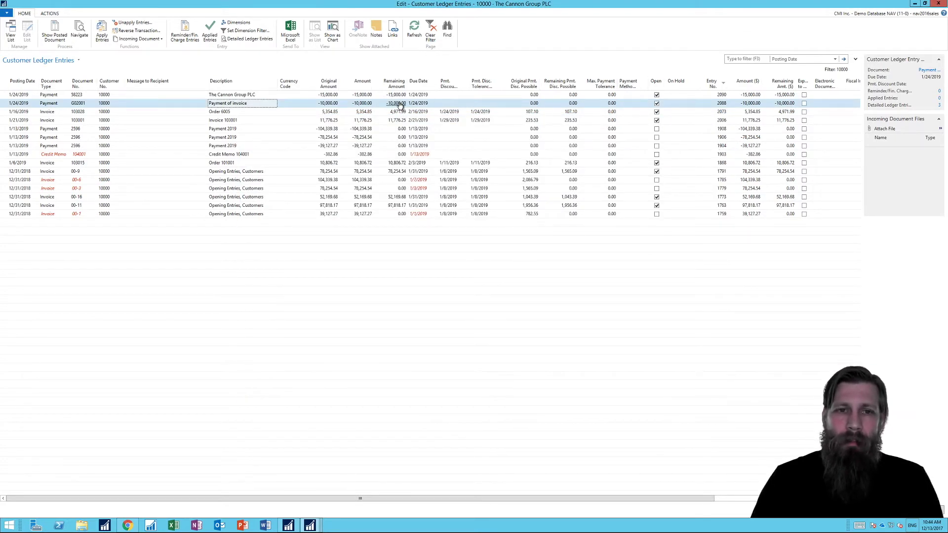
left_click(399, 104)
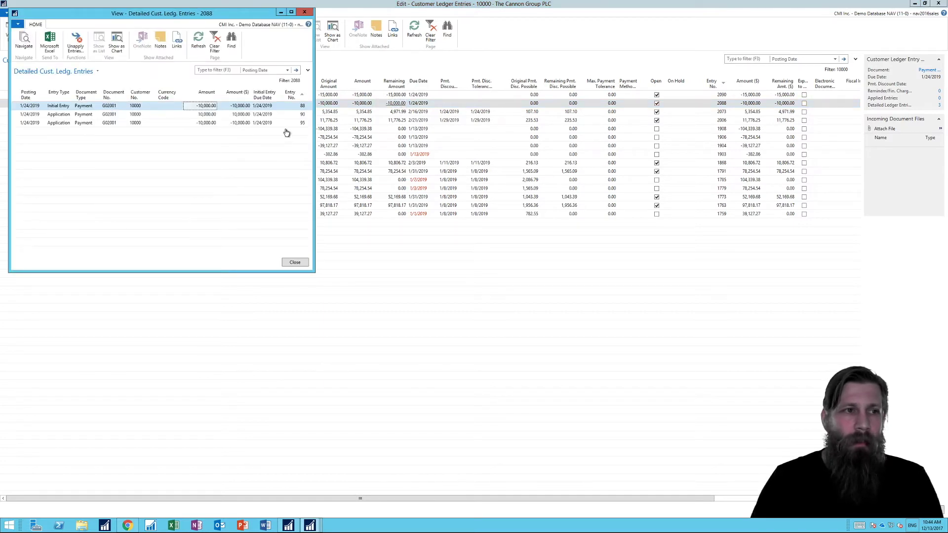
left_click_drag(315, 121, 524, 131)
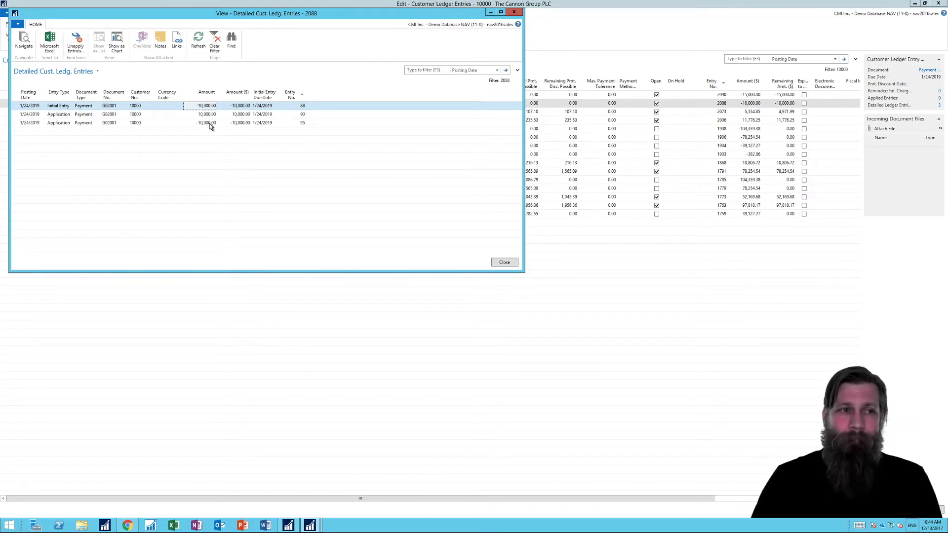
left_click(512, 13)
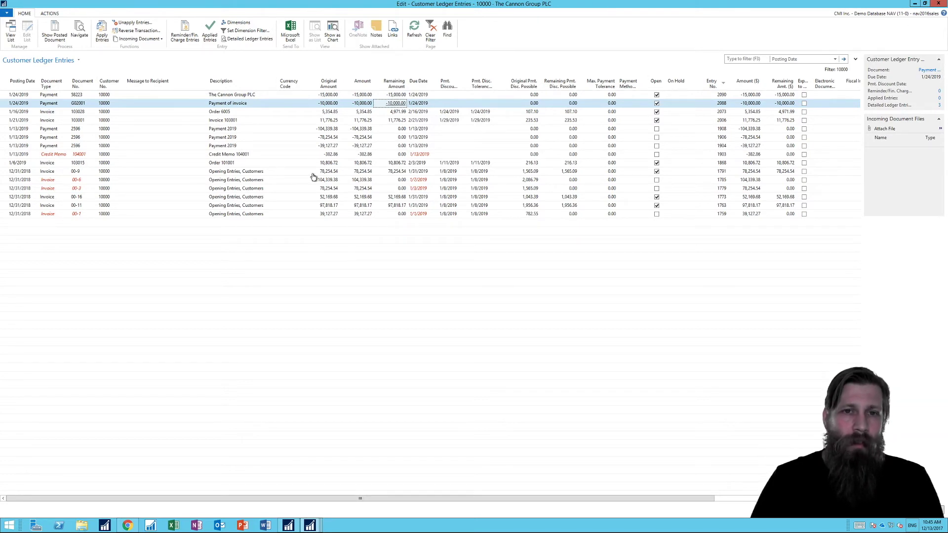
left_click(240, 163)
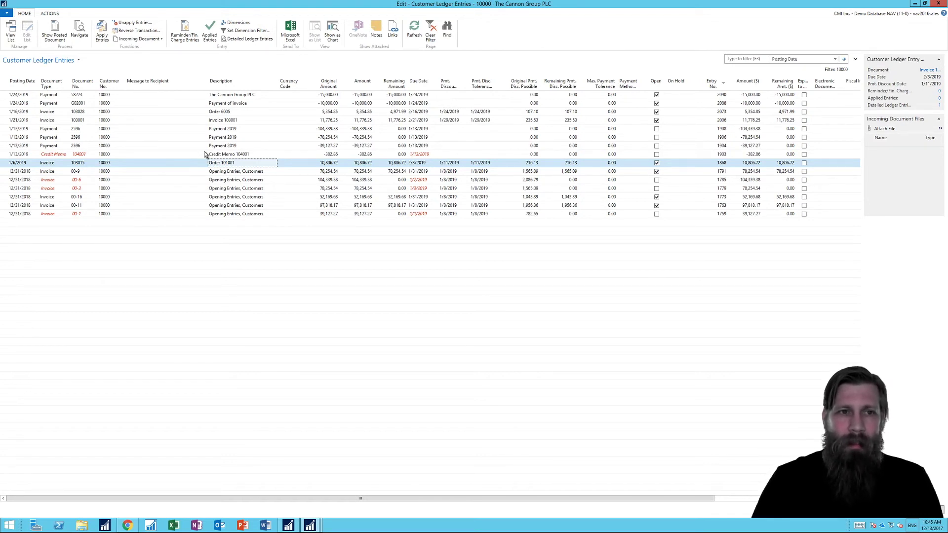
left_click(267, 106)
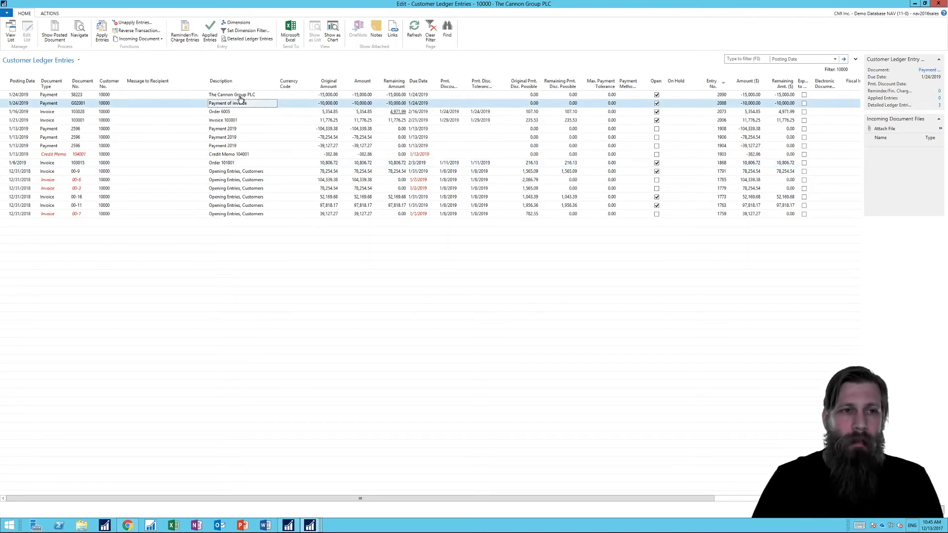
left_click(143, 33)
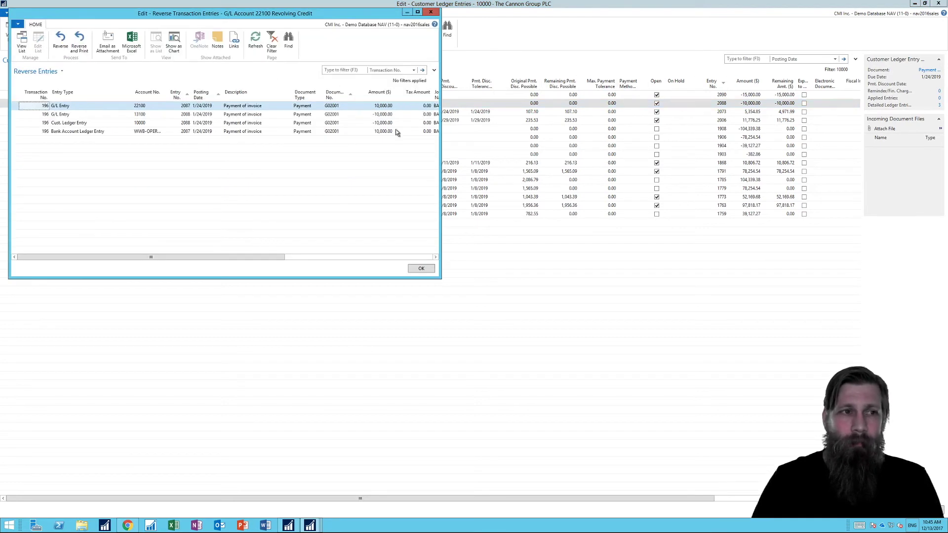
- Review transaction 196's reversible entries: the bank entry, the customer entry and both G/L entries
left_click_drag(260, 13, 417, 80)
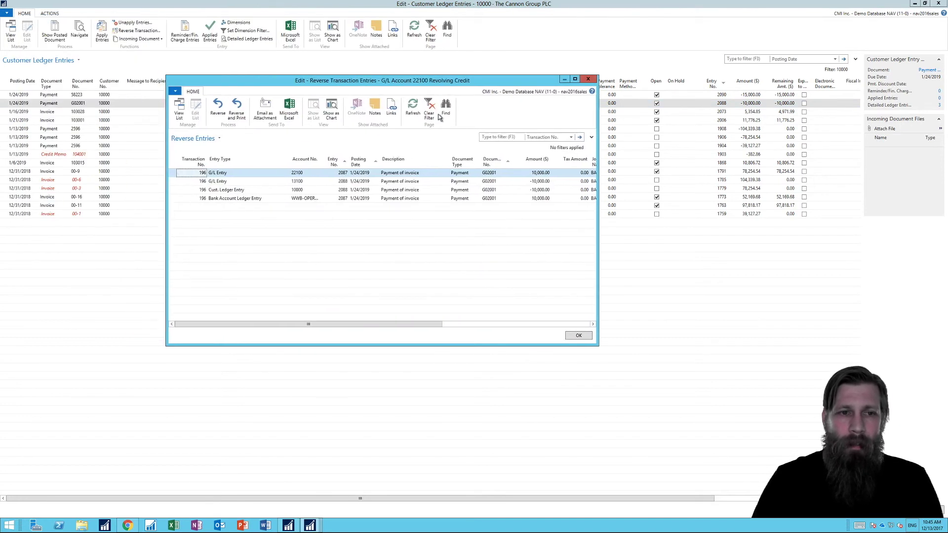
left_click_drag(600, 349, 796, 370)
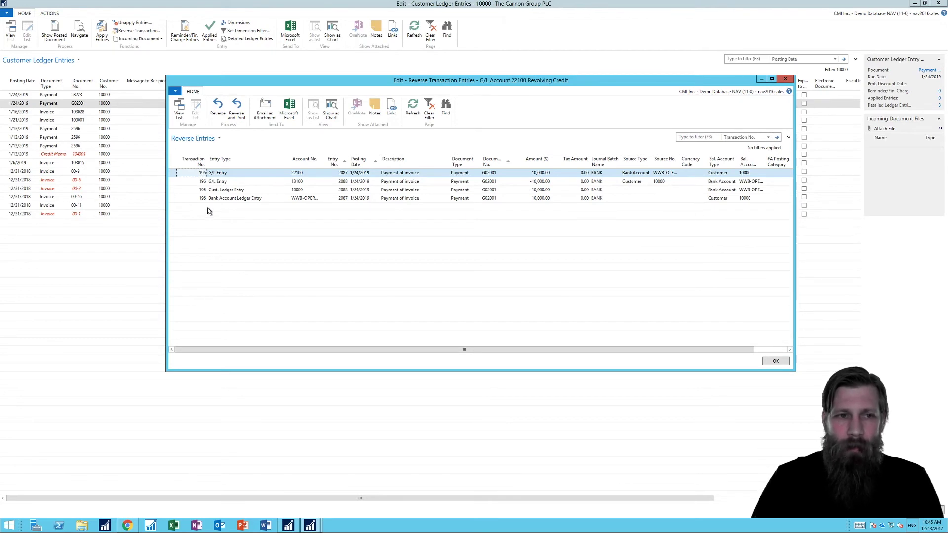
left_click(245, 201)
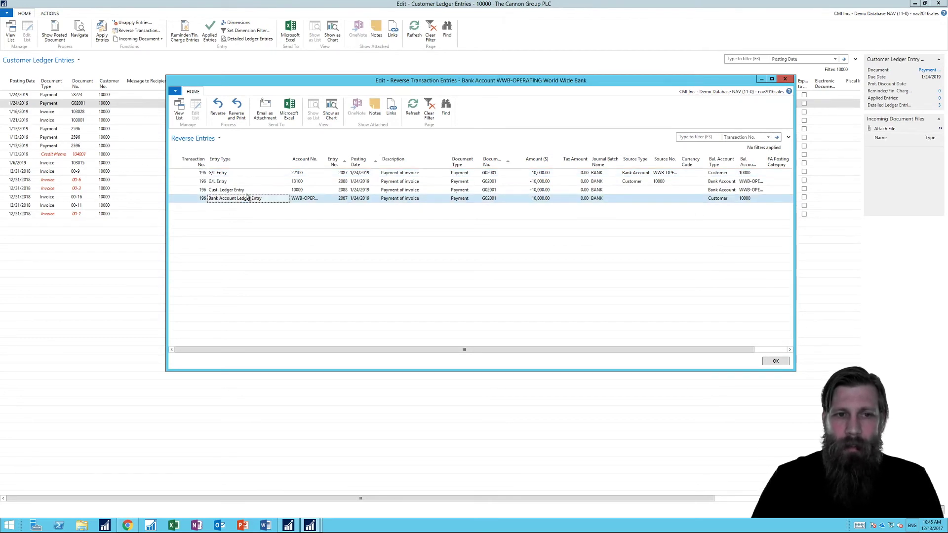
left_click(248, 194)
left_click_drag(241, 176, 247, 183)
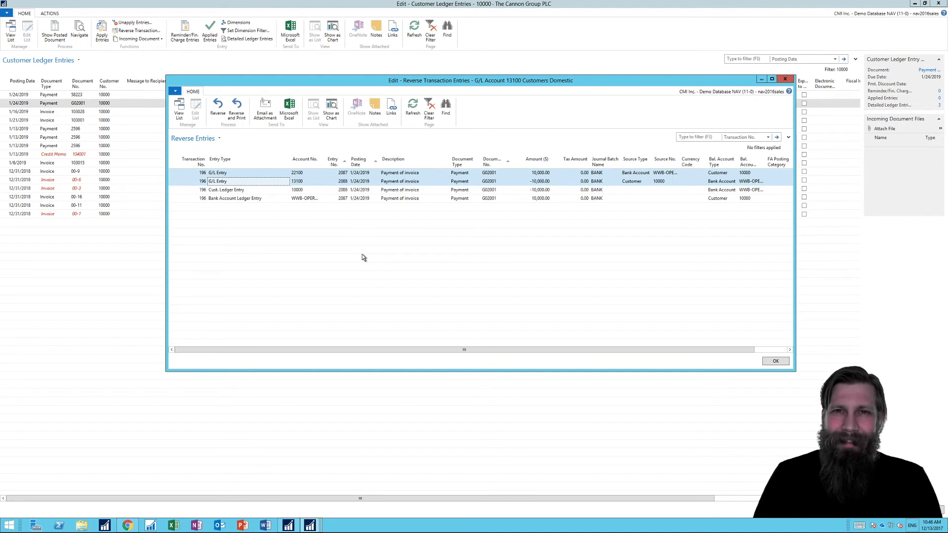
left_click(249, 191)
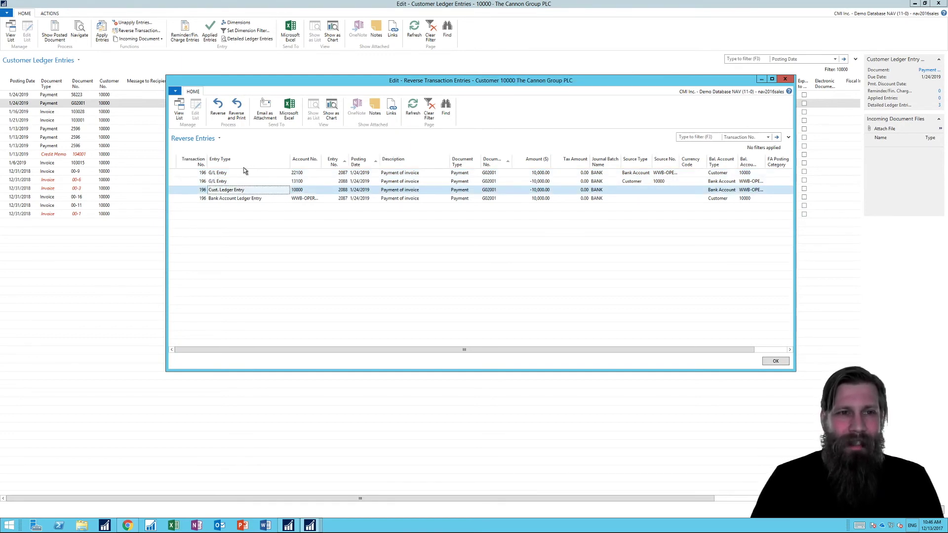
- Reverse payment G02001's transaction with correcting entries, confirming and acknowledging the success message
left_click(218, 107)
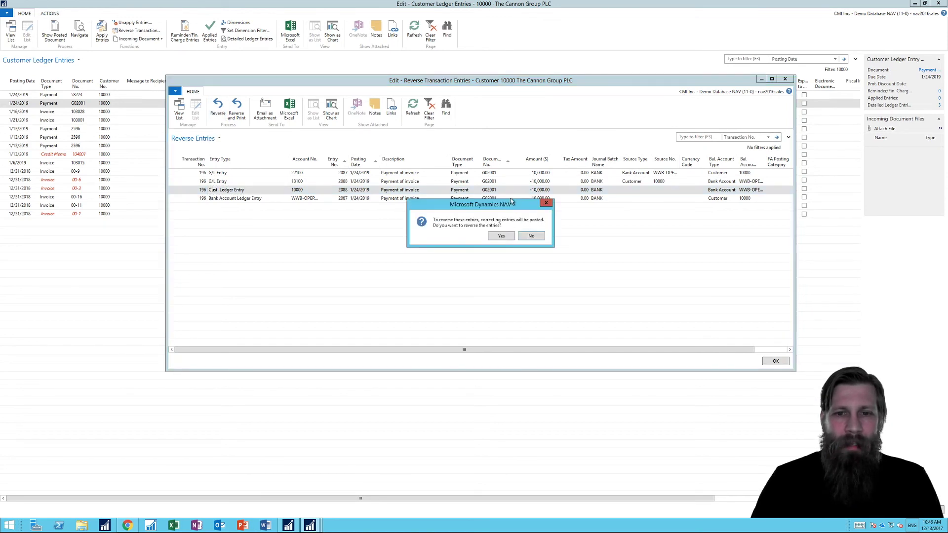
left_click(496, 237)
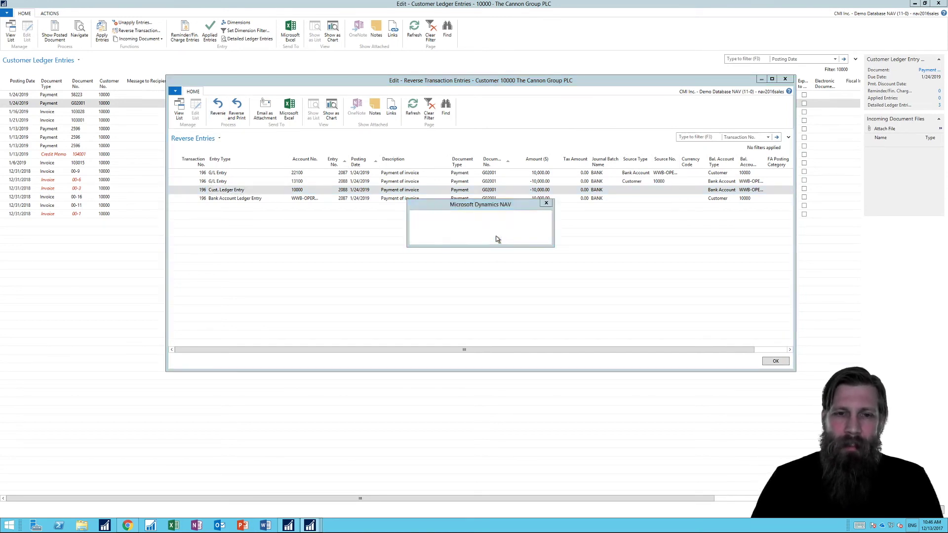
left_click(508, 273)
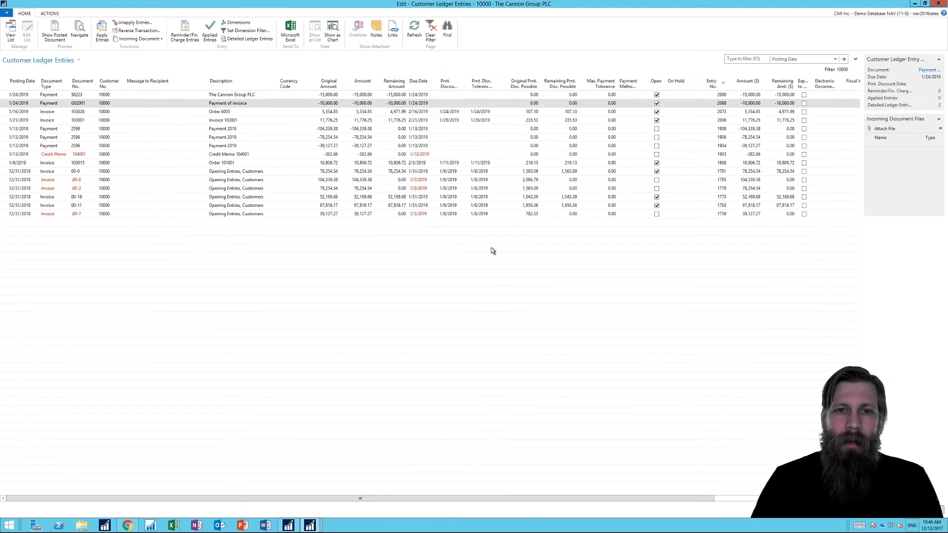